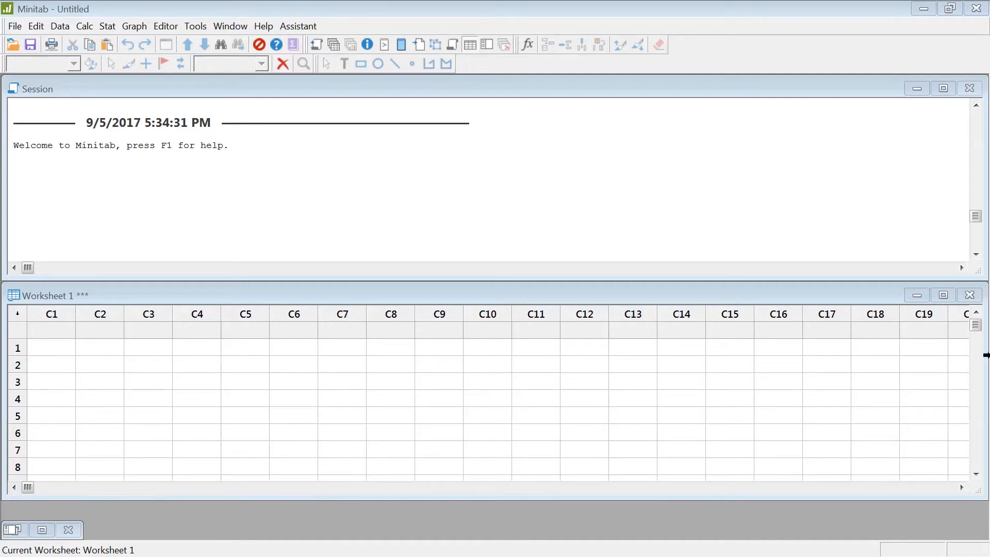
Step: Paste the copied PureGas, E10 and E85 data with its headers into columns C1 to C3, starting in the column-name row
{"action": "left_click_drag", "start_coordinate": [53, 330], "coordinate": [151, 356]}
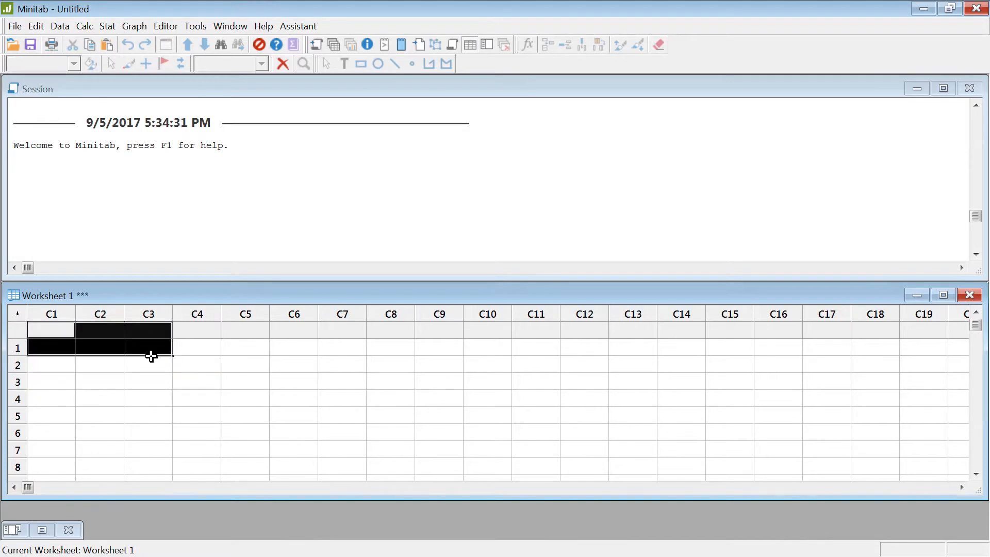
{"action": "left_click", "coordinate": [39, 328]}
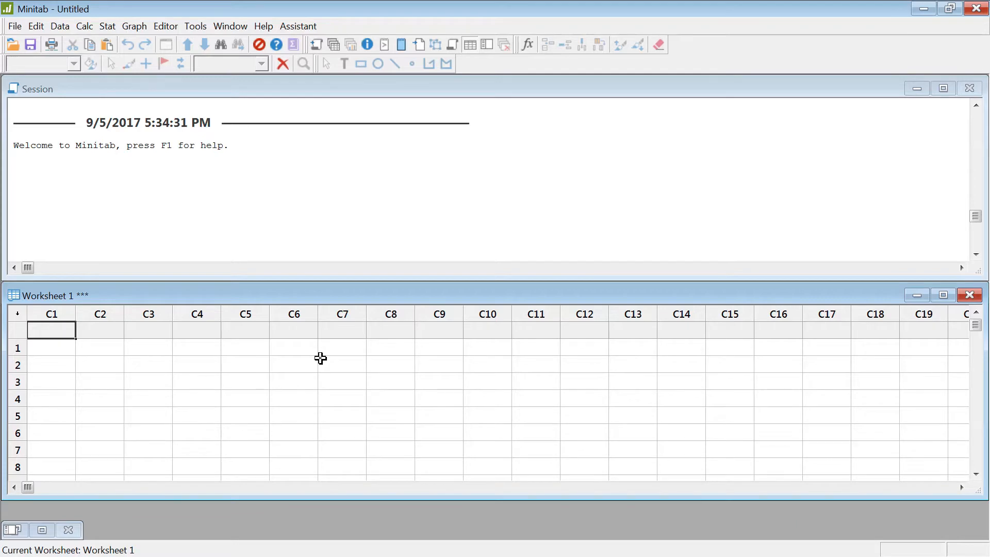
{"action": "key", "text": "ctrl+v"}
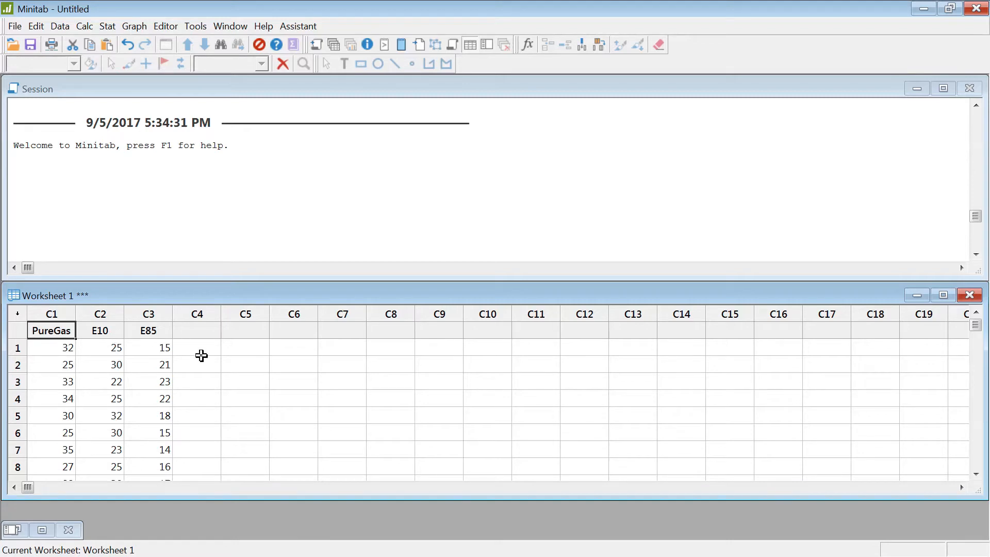
{"action": "scroll", "coordinate": [201, 355], "scroll_direction": "down", "scroll_amount": 9}
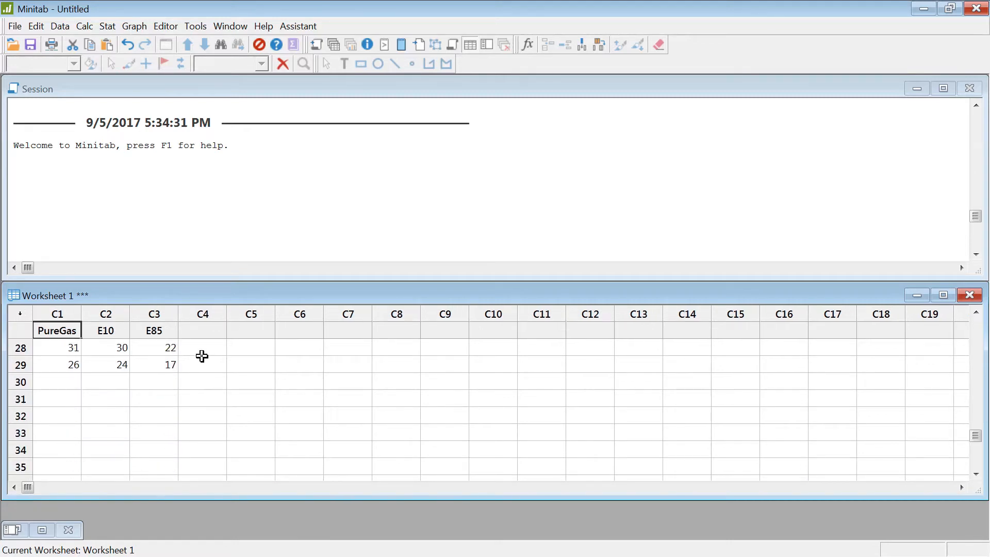
{"action": "scroll", "coordinate": [201, 356], "scroll_direction": "up", "scroll_amount": 7}
{"action": "scroll", "coordinate": [201, 356], "scroll_direction": "up", "scroll_amount": 2}
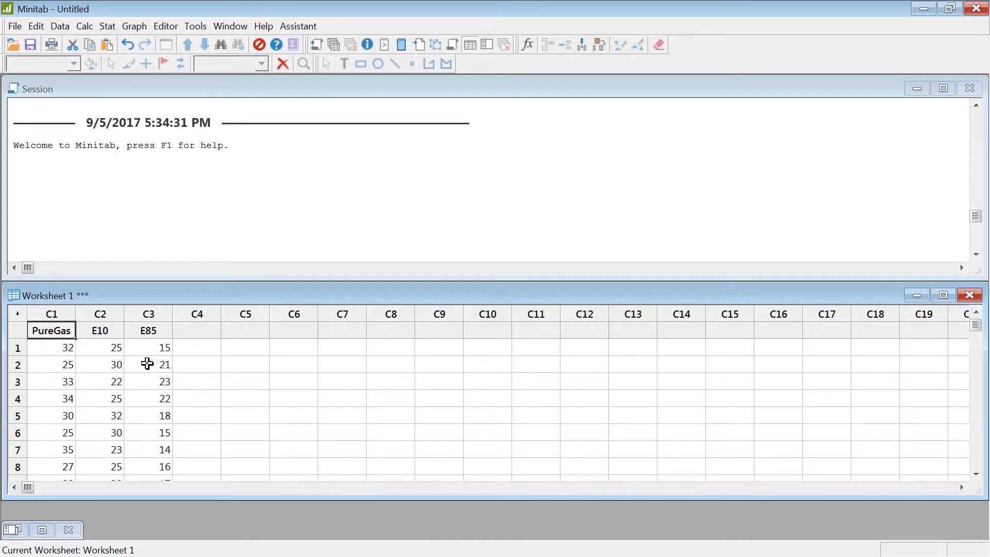
Step: Set up a one-way ANOVA with response data in a separate column for each factor level, using PureGas through E85 as responses
{"action": "left_click", "coordinate": [106, 27]}
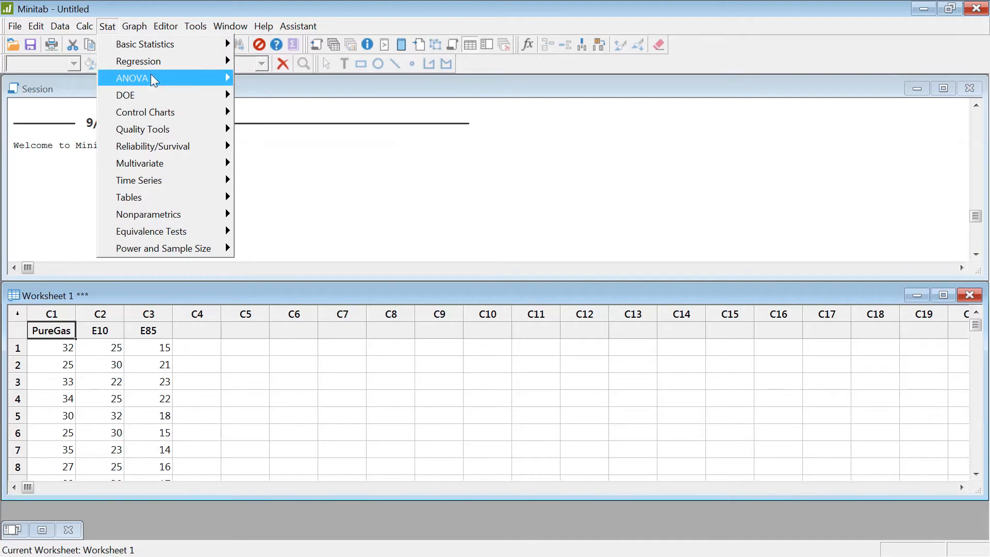
{"action": "mouse_move", "coordinate": [151, 74]}
{"action": "left_click", "coordinate": [271, 77]}
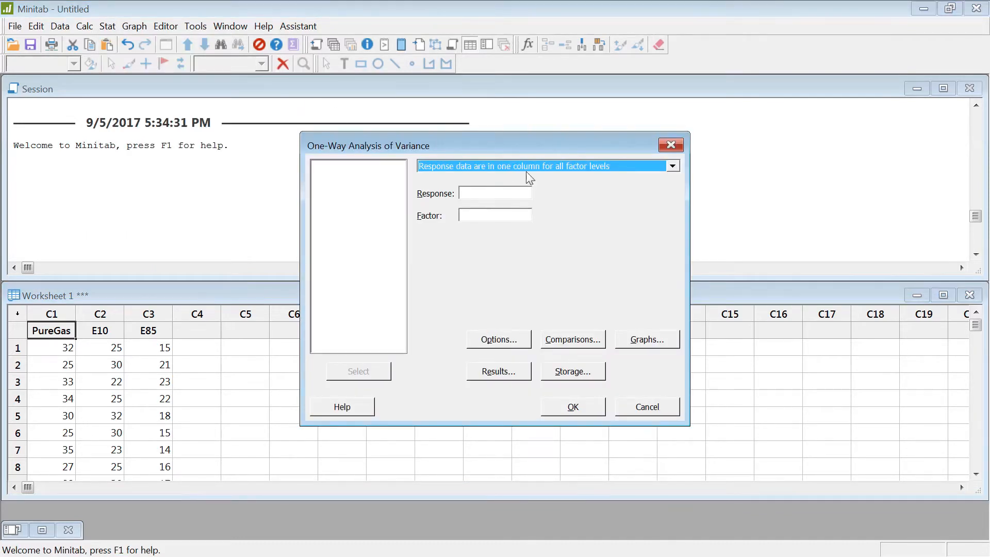
{"action": "left_click", "coordinate": [542, 163]}
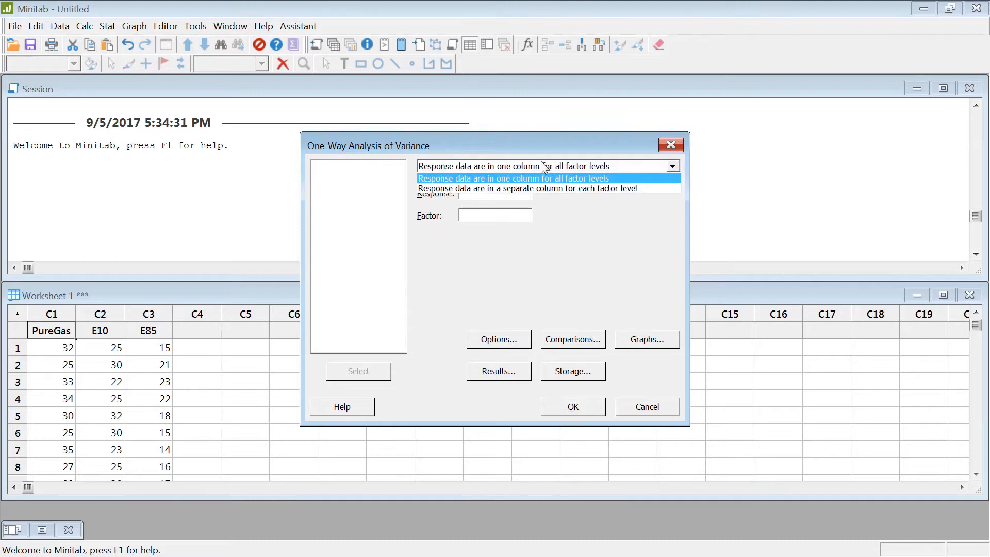
{"action": "left_click", "coordinate": [537, 188]}
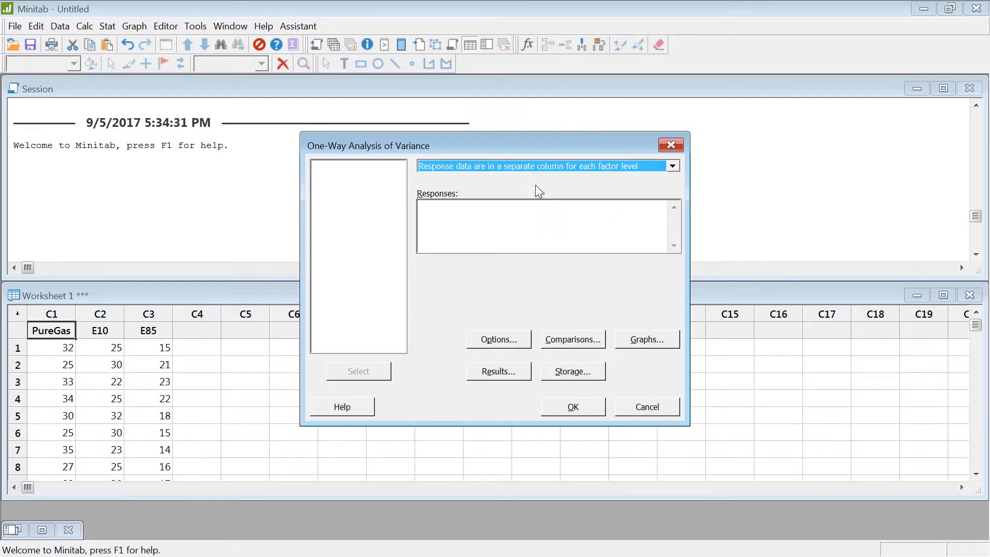
{"action": "left_click", "coordinate": [460, 217]}
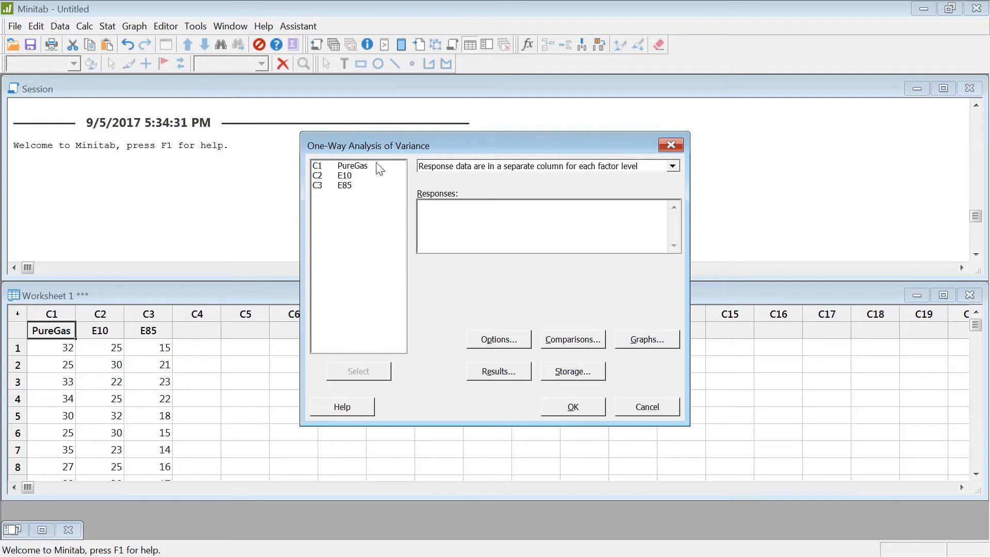
{"action": "left_click_drag", "start_coordinate": [380, 169], "coordinate": [354, 228]}
{"action": "left_click", "coordinate": [363, 369]}
Step: Enable the Tukey and Fisher comparison procedures for the one-way ANOVA
{"action": "left_click", "coordinate": [579, 339]}
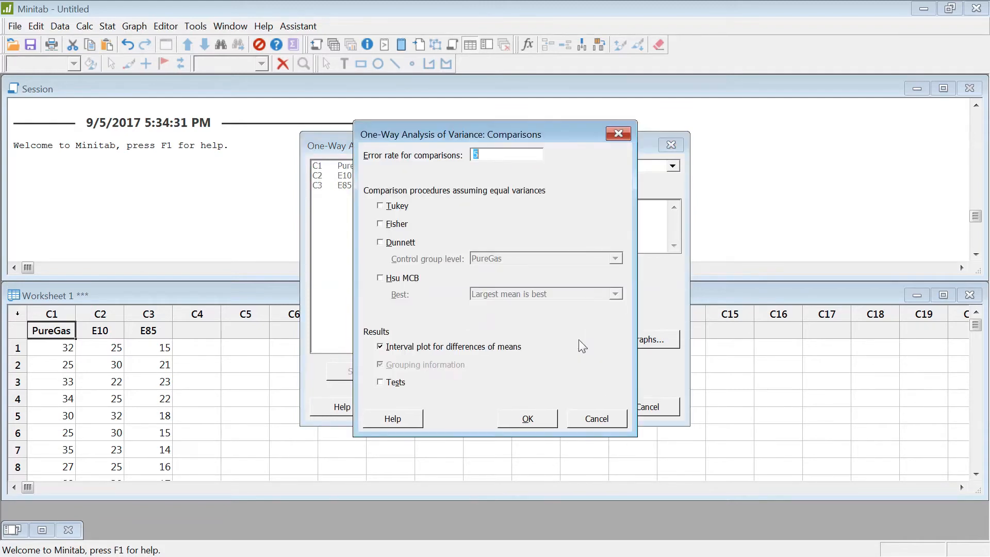
{"action": "left_click", "coordinate": [380, 206]}
{"action": "left_click", "coordinate": [380, 224]}
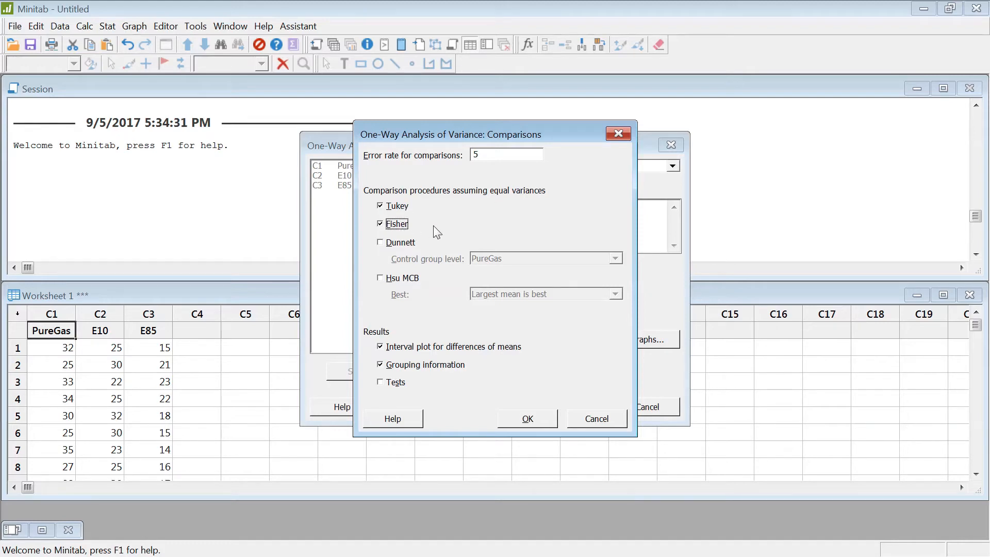
{"action": "left_click", "coordinate": [541, 419]}
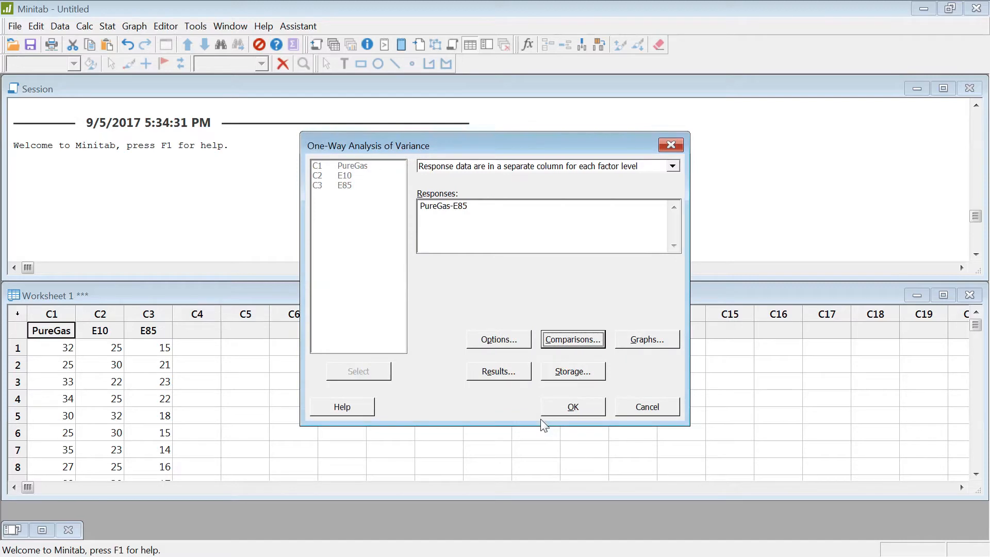
Step: Choose the three-in-one residual plots for the ANOVA, keeping the default options, and run the analysis
{"action": "left_click", "coordinate": [512, 339]}
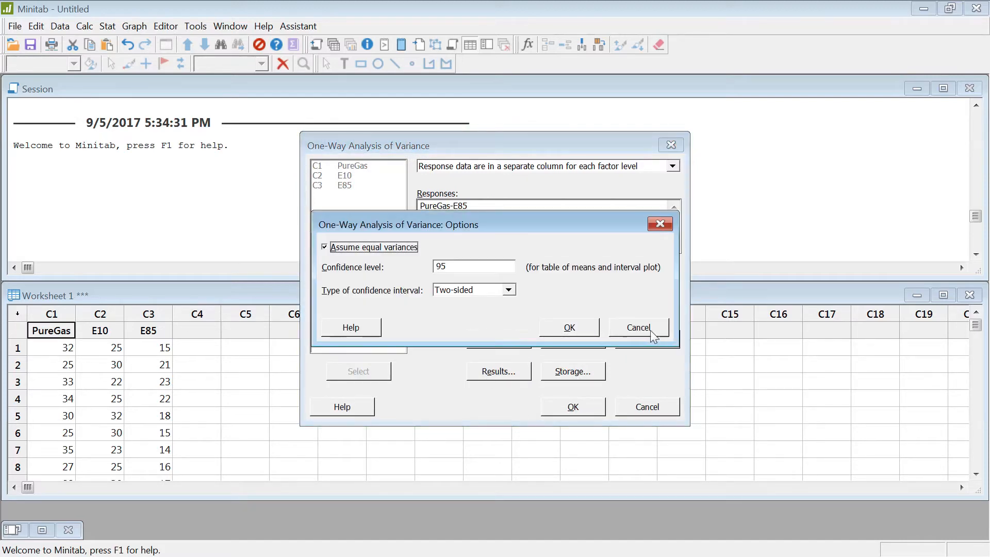
{"action": "left_click", "coordinate": [651, 330]}
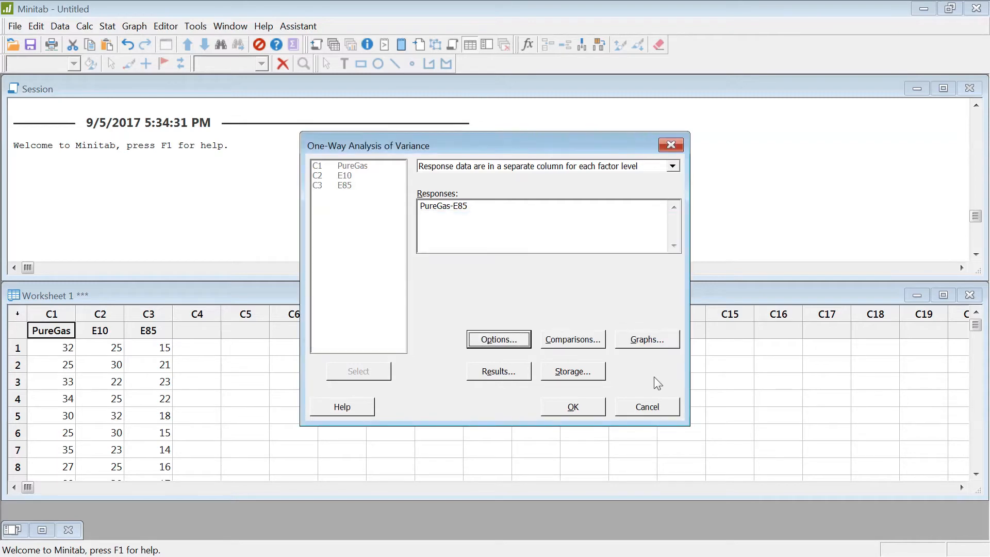
{"action": "left_click", "coordinate": [651, 343]}
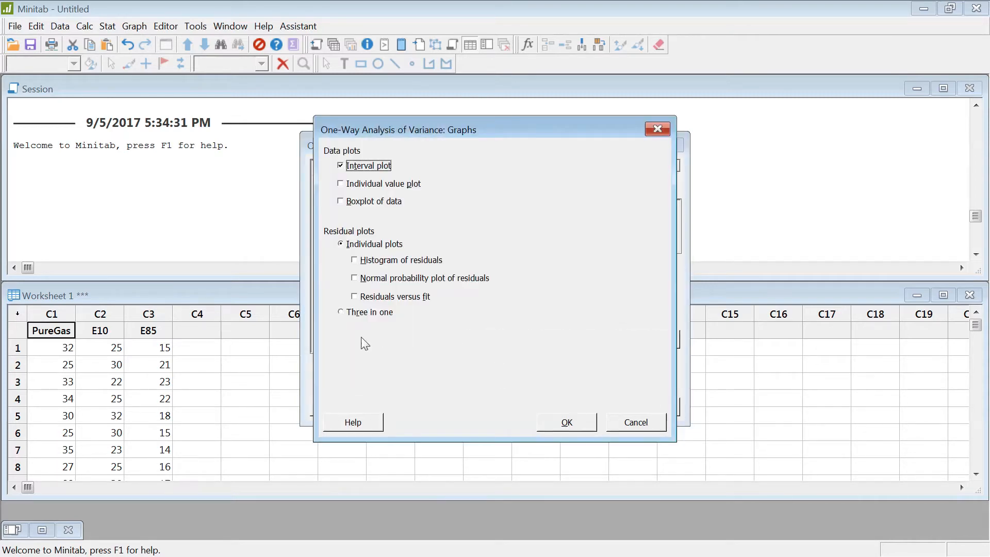
{"action": "left_click", "coordinate": [342, 313]}
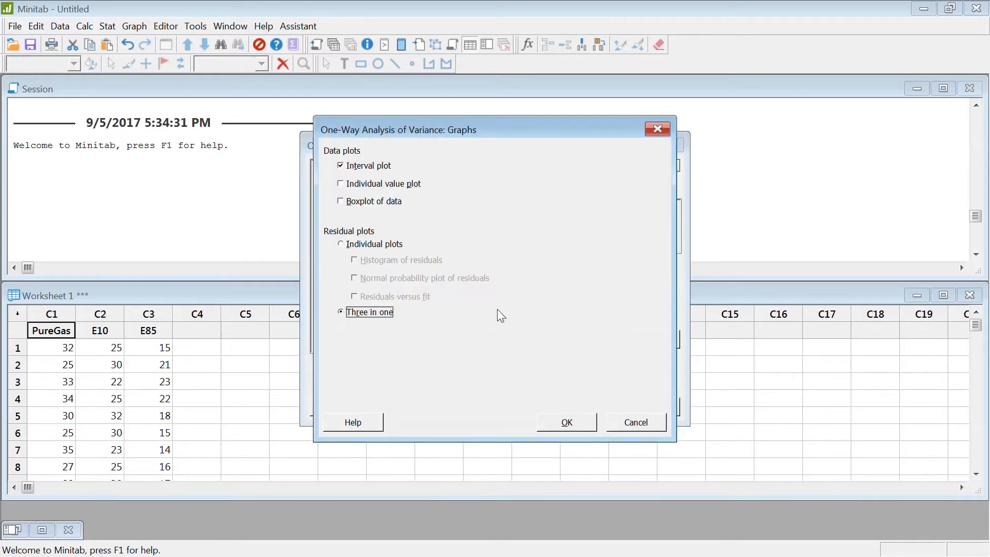
{"action": "left_click", "coordinate": [567, 422]}
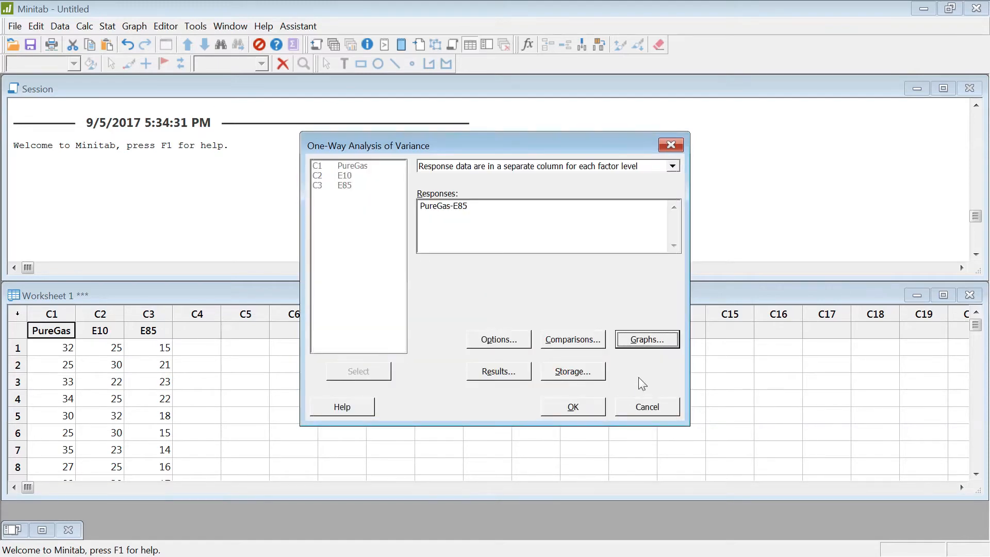
{"action": "left_click", "coordinate": [577, 408]}
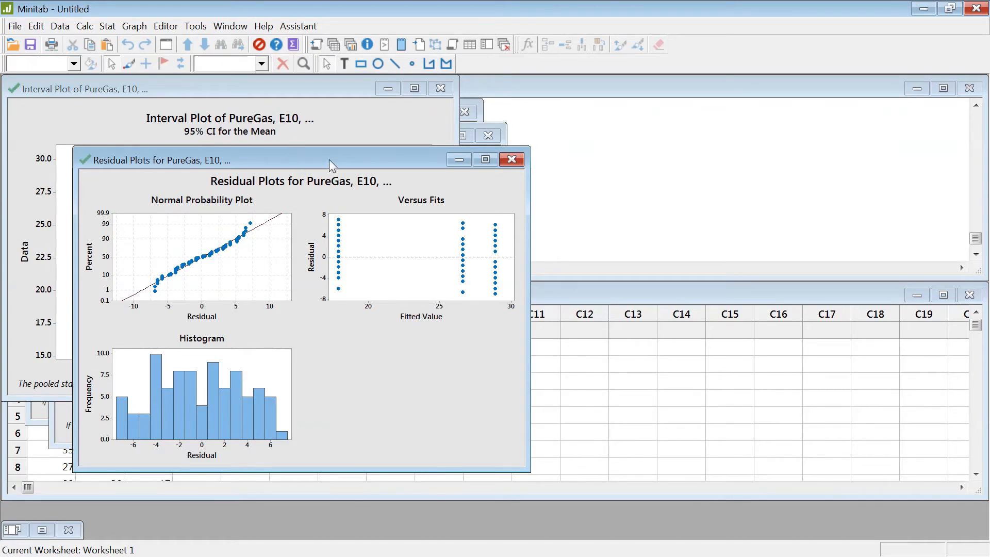
Step: Review the residual, interval, Fisher and Tukey plots and minimize each graph window to uncover the session output
{"action": "left_click_drag", "start_coordinate": [329, 159], "coordinate": [575, 122]}
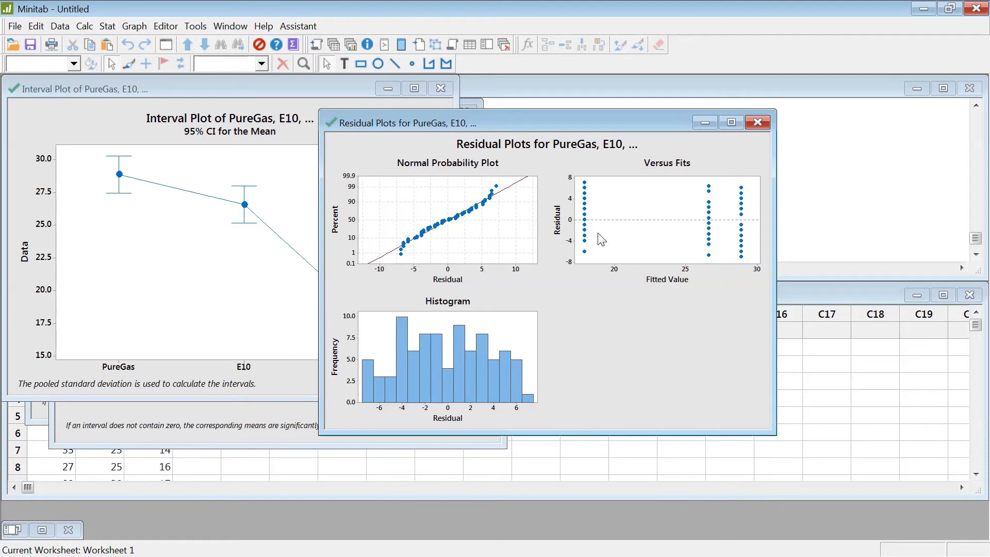
{"action": "left_click_drag", "start_coordinate": [390, 124], "coordinate": [559, 183]}
{"action": "left_click", "coordinate": [877, 181]}
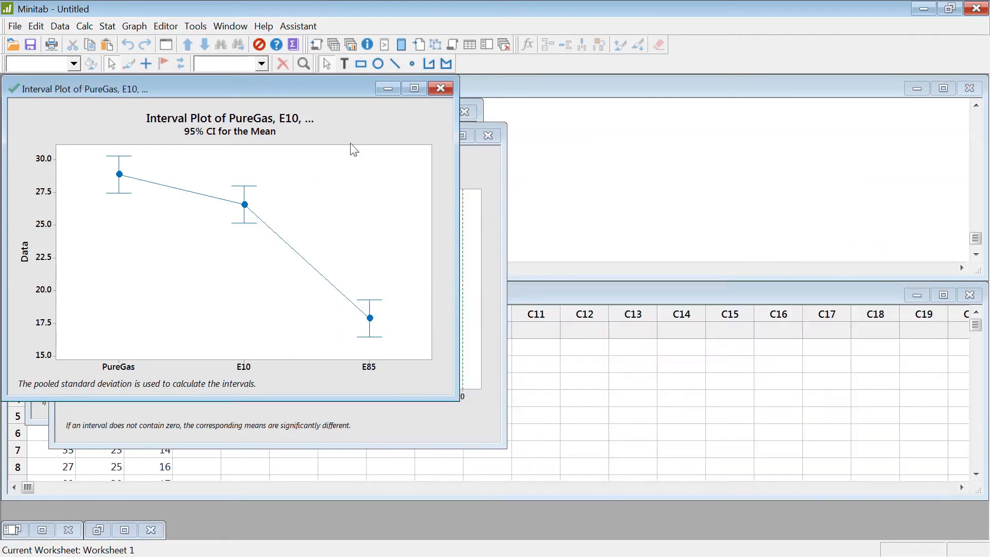
{"action": "left_click_drag", "start_coordinate": [244, 91], "coordinate": [707, 147]}
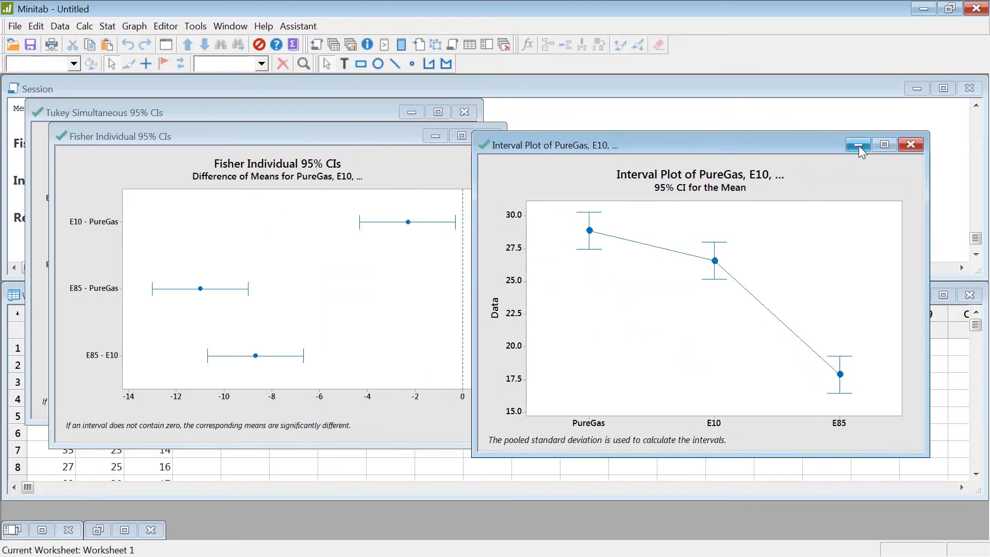
{"action": "left_click", "coordinate": [859, 147]}
{"action": "left_click", "coordinate": [433, 136]}
{"action": "left_click", "coordinate": [411, 117]}
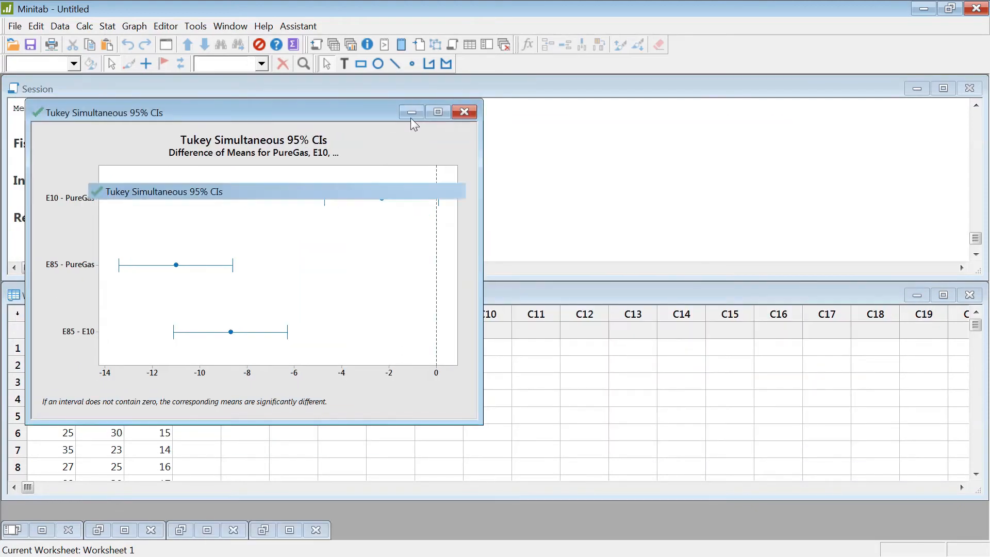
Step: Examine the Fisher pairwise comparisons, checking the grouping letters of the three fuels and the note on significant differences
{"action": "scroll", "coordinate": [274, 216], "scroll_direction": "up", "scroll_amount": 3}
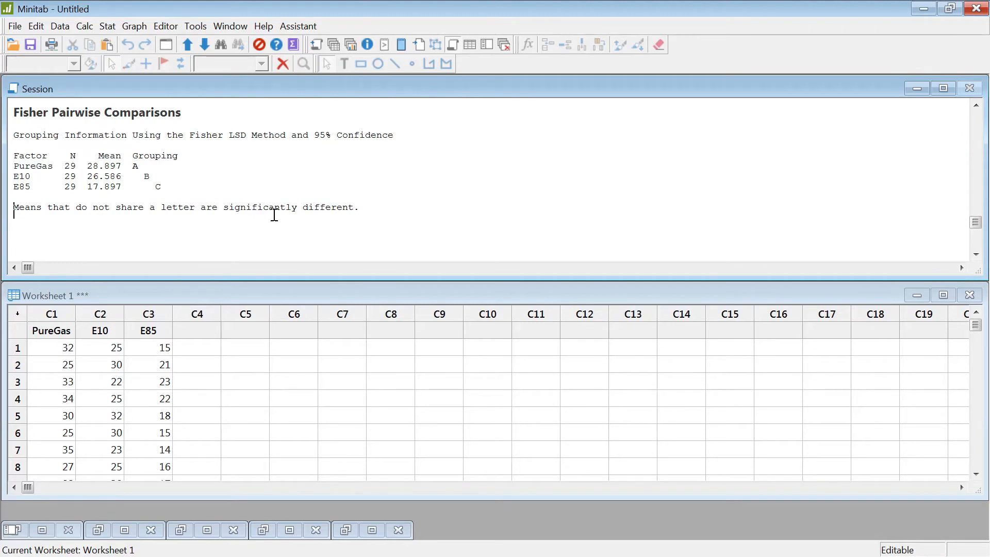
{"action": "left_click_drag", "start_coordinate": [165, 187], "coordinate": [15, 159]}
{"action": "left_click", "coordinate": [116, 181]}
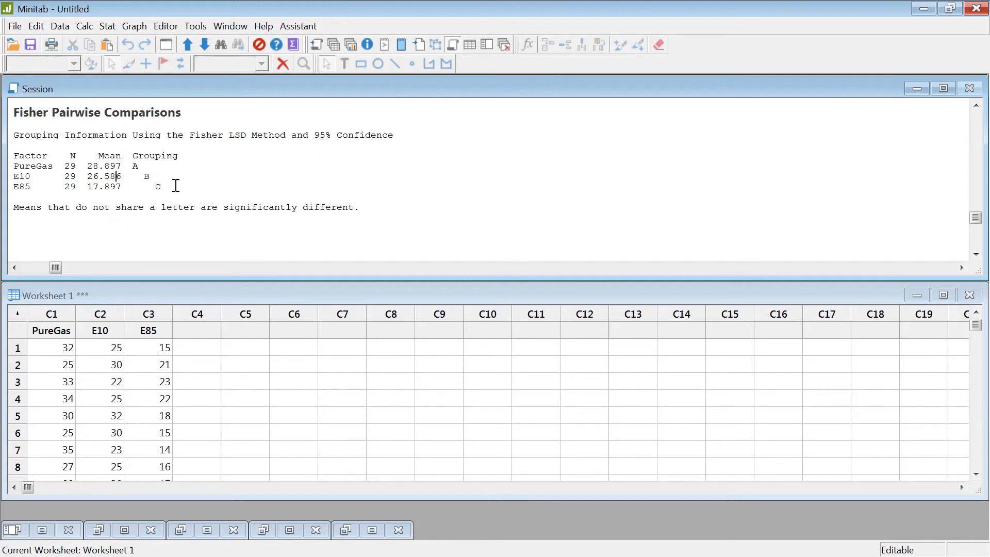
{"action": "left_click_drag", "start_coordinate": [174, 186], "coordinate": [369, 210]}
{"action": "left_click", "coordinate": [152, 196]}
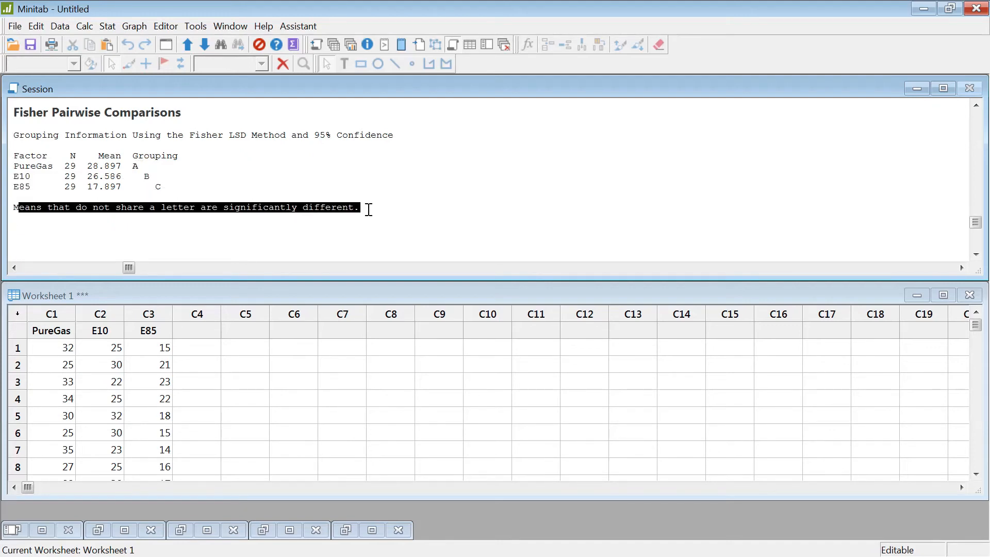
{"action": "left_click", "coordinate": [165, 195]}
{"action": "left_click_drag", "start_coordinate": [159, 190], "coordinate": [65, 165]}
{"action": "left_click", "coordinate": [248, 200]}
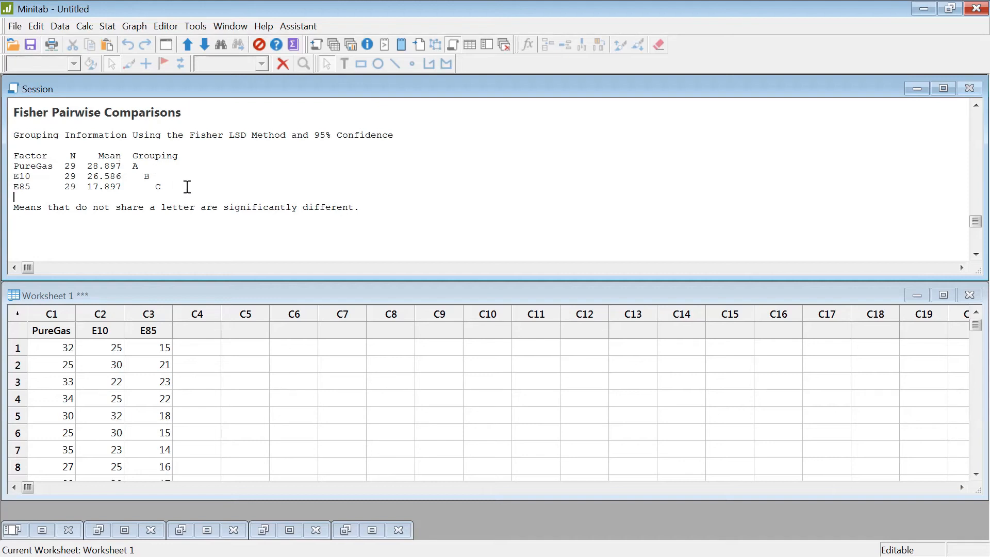
Step: Examine the Tukey pairwise comparisons in the session output, checking the grouping letters of PureGas and E10
{"action": "scroll", "coordinate": [187, 186], "scroll_direction": "up", "scroll_amount": 2}
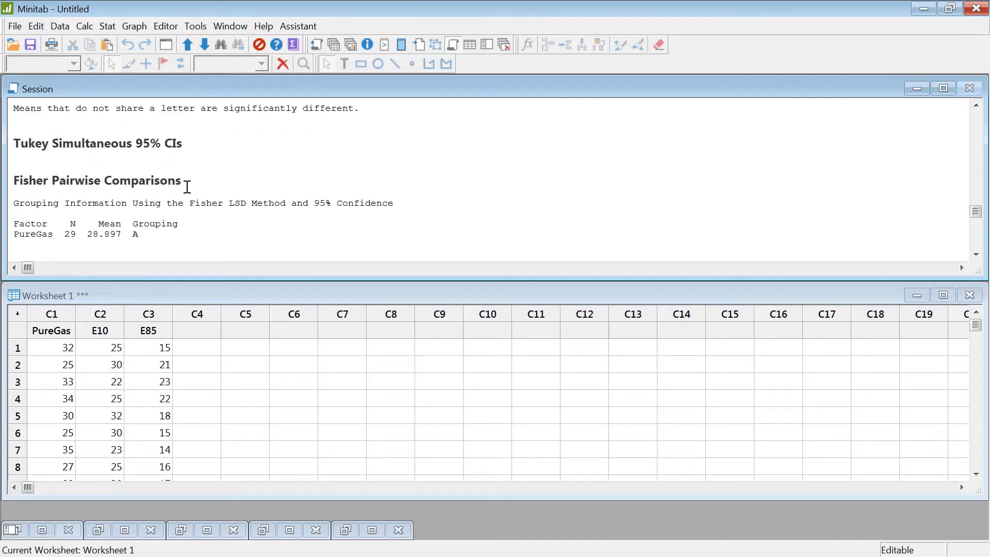
{"action": "scroll", "coordinate": [187, 187], "scroll_direction": "up", "scroll_amount": 2}
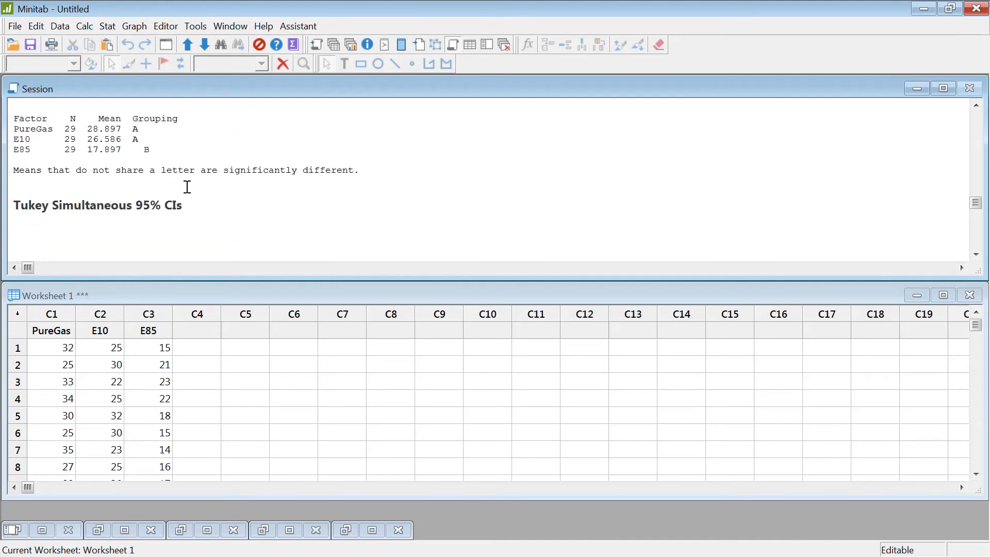
{"action": "left_click_drag", "start_coordinate": [141, 138], "coordinate": [17, 134]}
{"action": "left_click", "coordinate": [168, 138]}
{"action": "scroll", "coordinate": [190, 142], "scroll_direction": "up", "scroll_amount": 1}
{"action": "scroll", "coordinate": [190, 142], "scroll_direction": "up", "scroll_amount": 1}
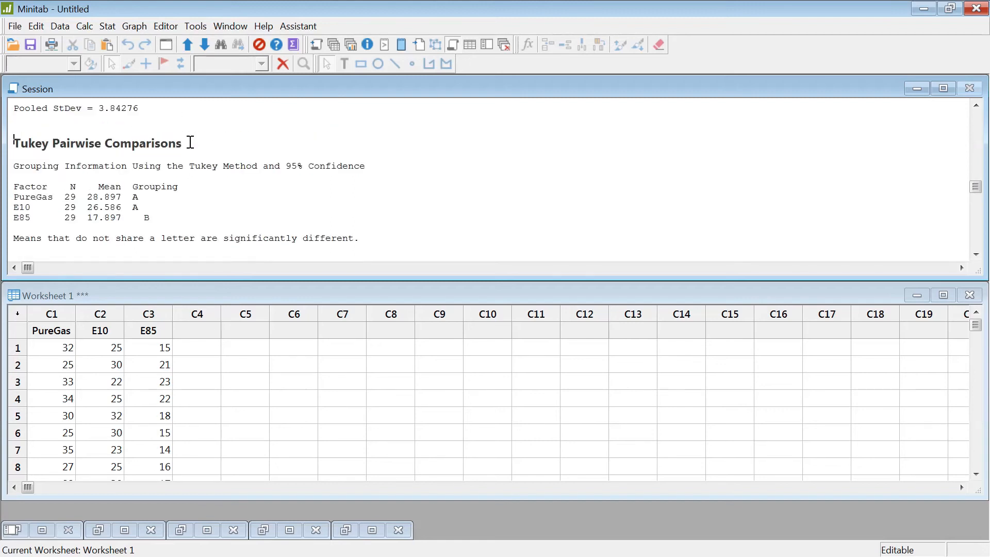
Step: Compare the Factor mean square and F-value in the Analysis of Variance table with the ANOVA results in the Excel Result sheet
{"action": "scroll", "coordinate": [191, 142], "scroll_direction": "up", "scroll_amount": 6}
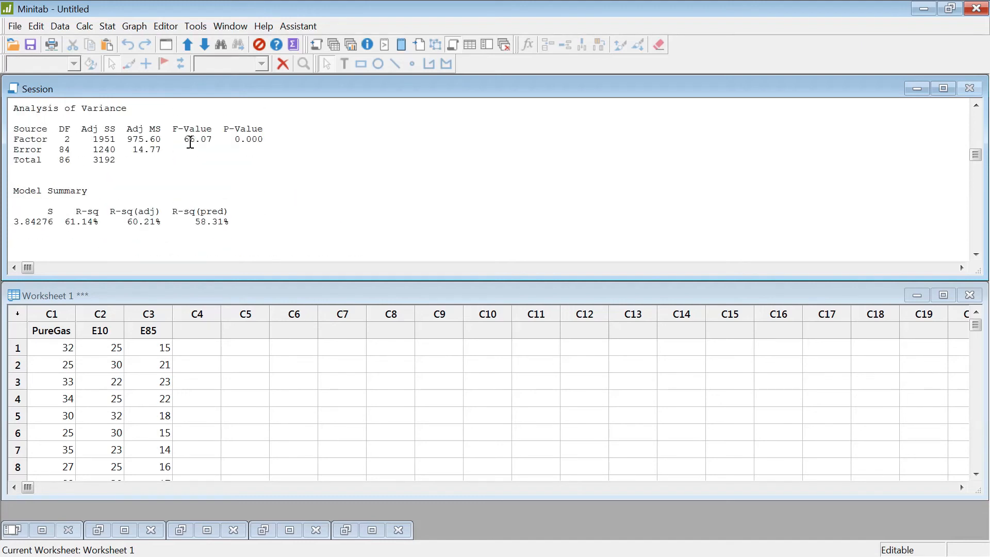
{"action": "left_click", "coordinate": [128, 140]}
{"action": "left_click_drag", "start_coordinate": [127, 140], "coordinate": [213, 141]}
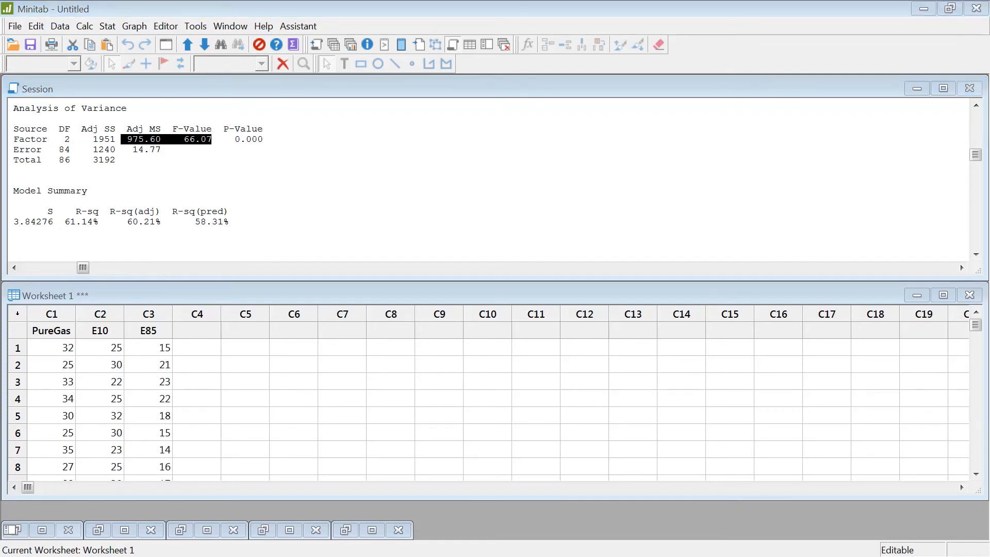
{"action": "left_click_drag", "start_coordinate": [206, 555], "coordinate": [500, 3]}
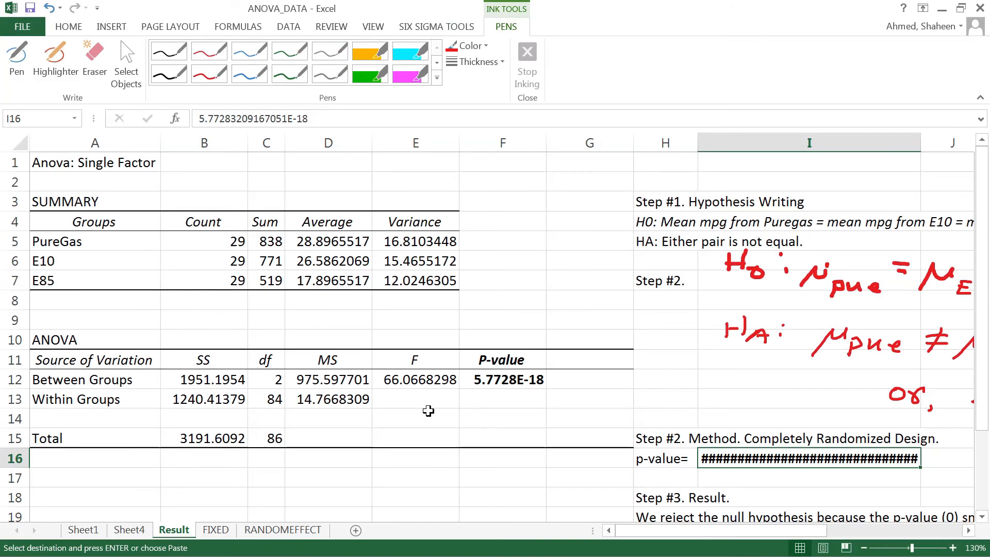
{"action": "left_click", "coordinate": [400, 379]}
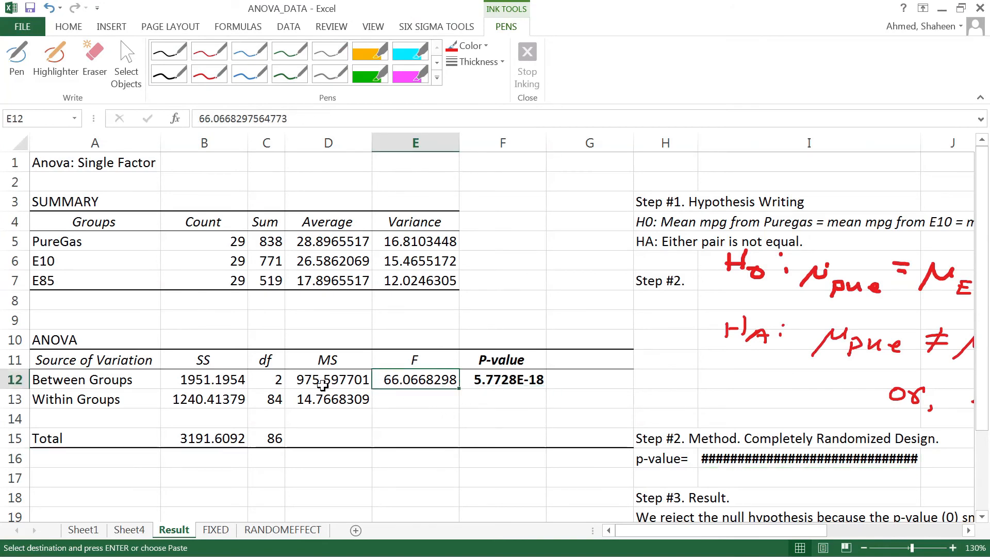
{"action": "left_click_drag", "start_coordinate": [296, 8], "coordinate": [207, 555]}
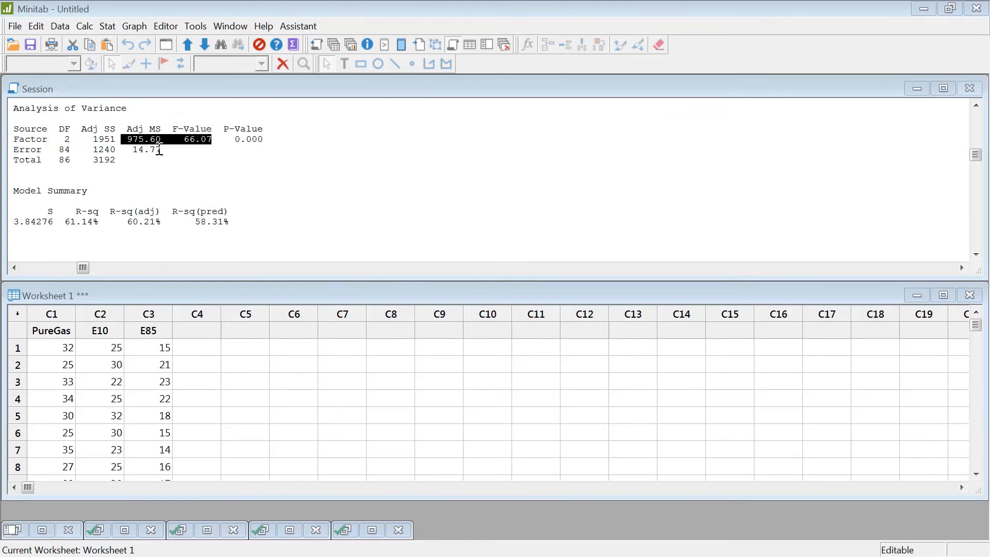
Step: Recheck the Factor row's adjusted mean square and F-value in the Analysis of Variance table
{"action": "left_click", "coordinate": [202, 139]}
{"action": "left_click_drag", "start_coordinate": [127, 140], "coordinate": [212, 140]}
{"action": "left_click", "coordinate": [225, 167]}
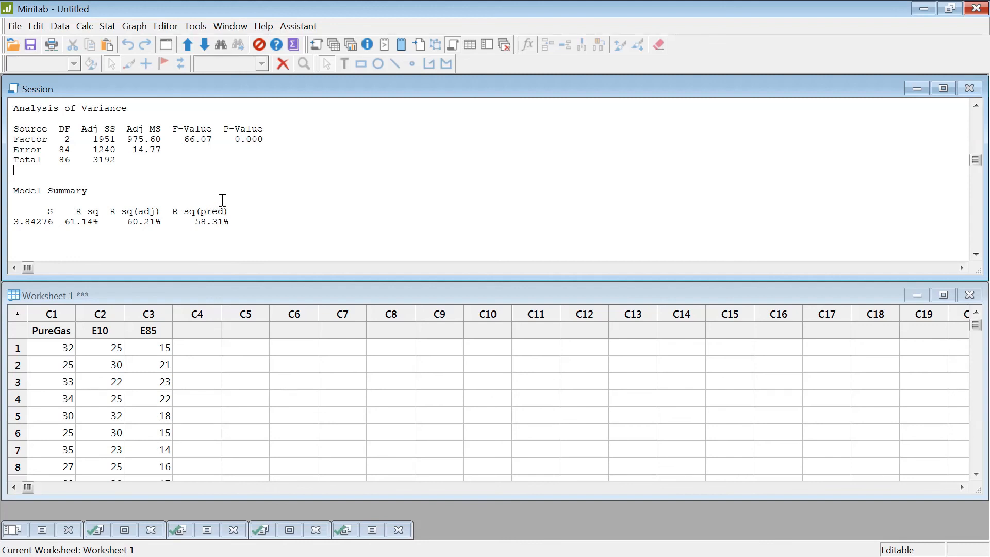
Step: Examine the Means table and the Model Summary of the ANOVA output, highlighting the S, R-sq, R-sq(adj) and R-sq(pred) values
{"action": "scroll", "coordinate": [236, 192], "scroll_direction": "down", "scroll_amount": 2}
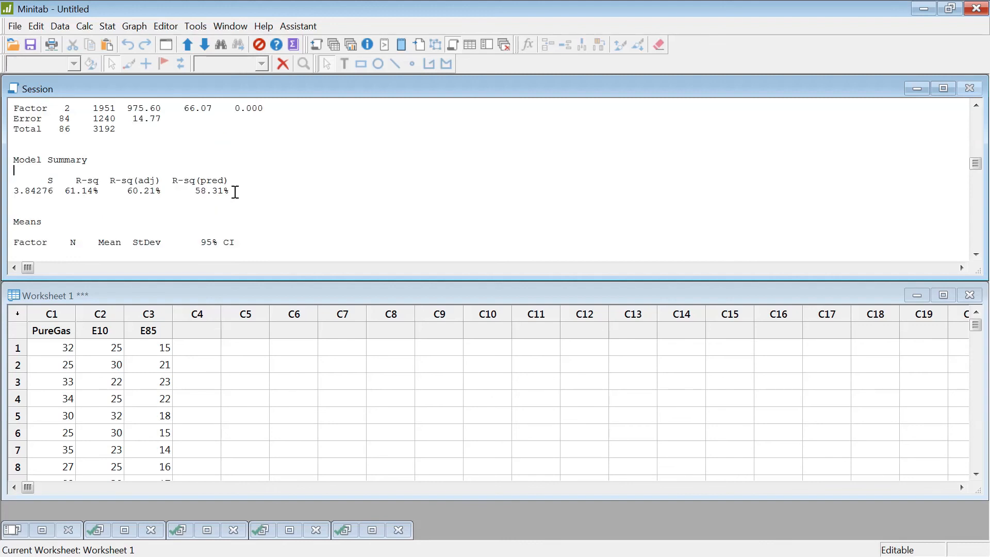
{"action": "scroll", "coordinate": [235, 192], "scroll_direction": "down", "scroll_amount": 6}
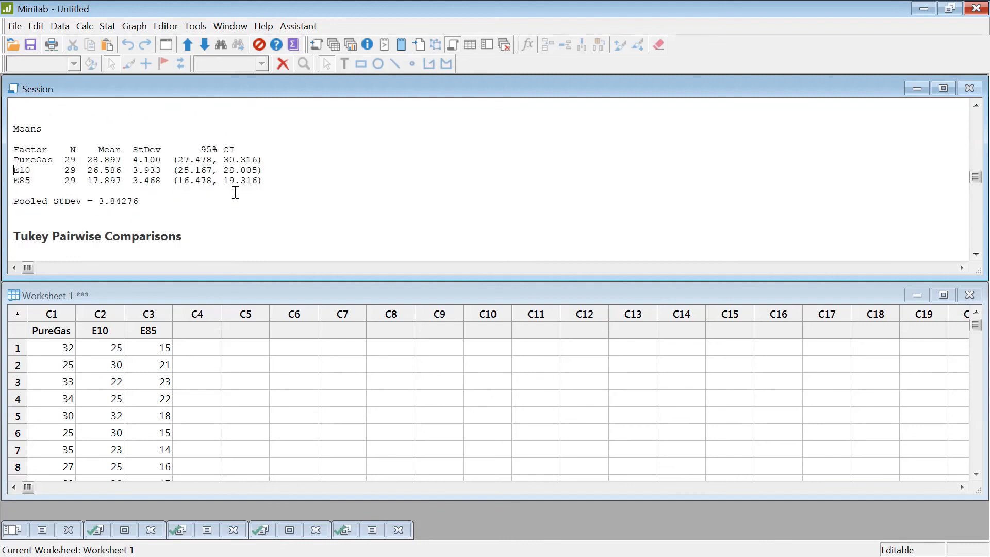
{"action": "scroll", "coordinate": [235, 191], "scroll_direction": "up", "scroll_amount": 6}
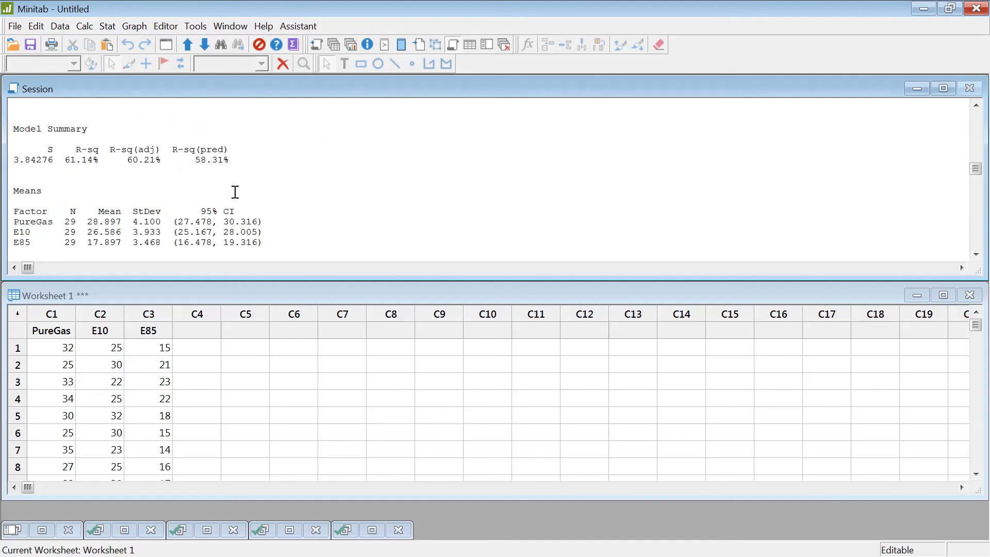
{"action": "scroll", "coordinate": [93, 152], "scroll_direction": "up", "scroll_amount": 2}
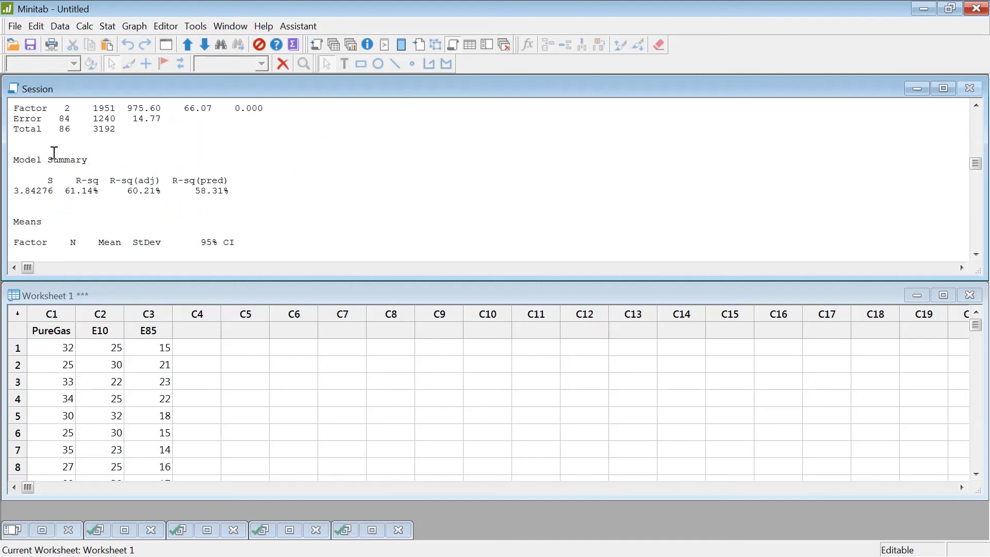
{"action": "left_click_drag", "start_coordinate": [15, 157], "coordinate": [259, 195]}
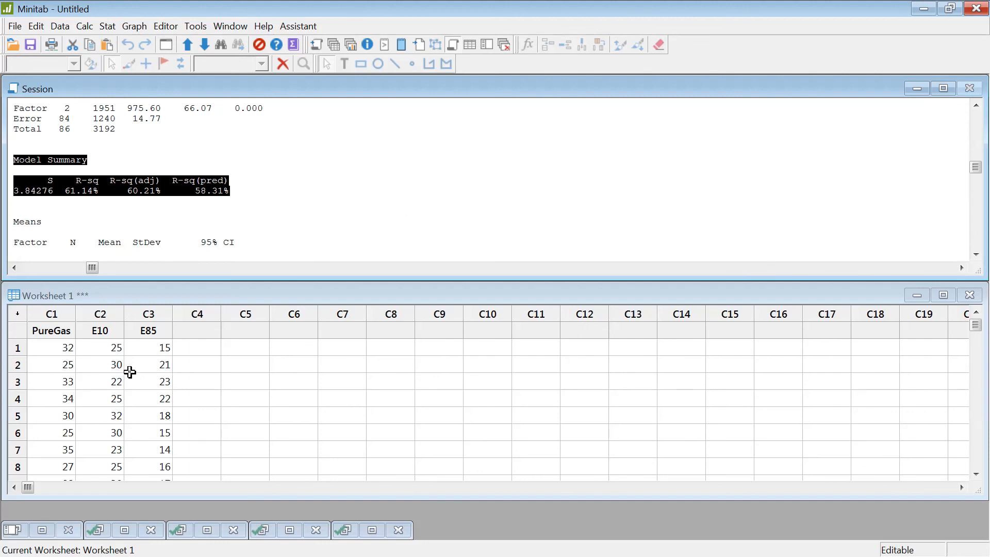
Step: Relate the Model Summary to the factor levels by checking the PureGas, E10 and E85 columns in the worksheet
{"action": "left_click", "coordinate": [49, 330]}
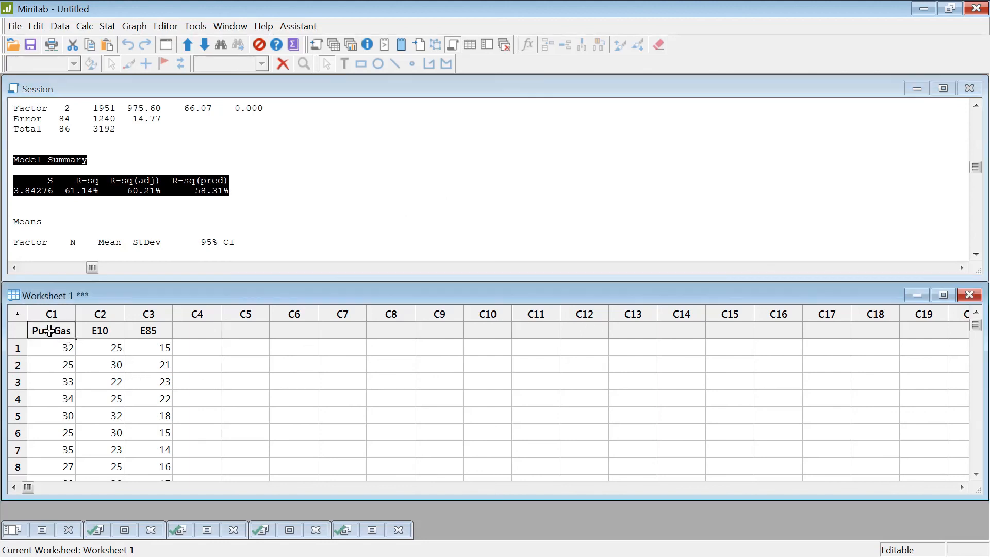
{"action": "left_click", "coordinate": [84, 331]}
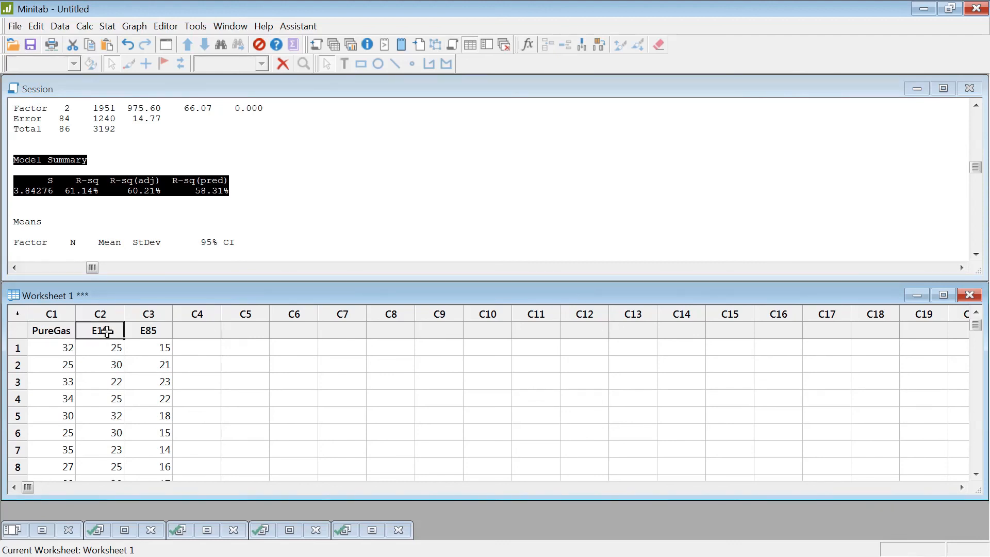
{"action": "left_click", "coordinate": [166, 330]}
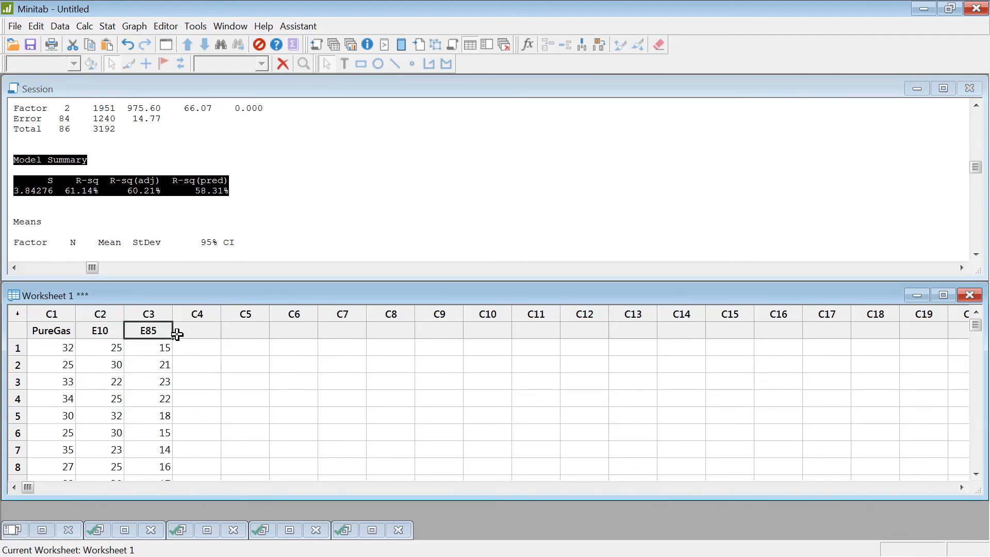
{"action": "left_click", "coordinate": [183, 205]}
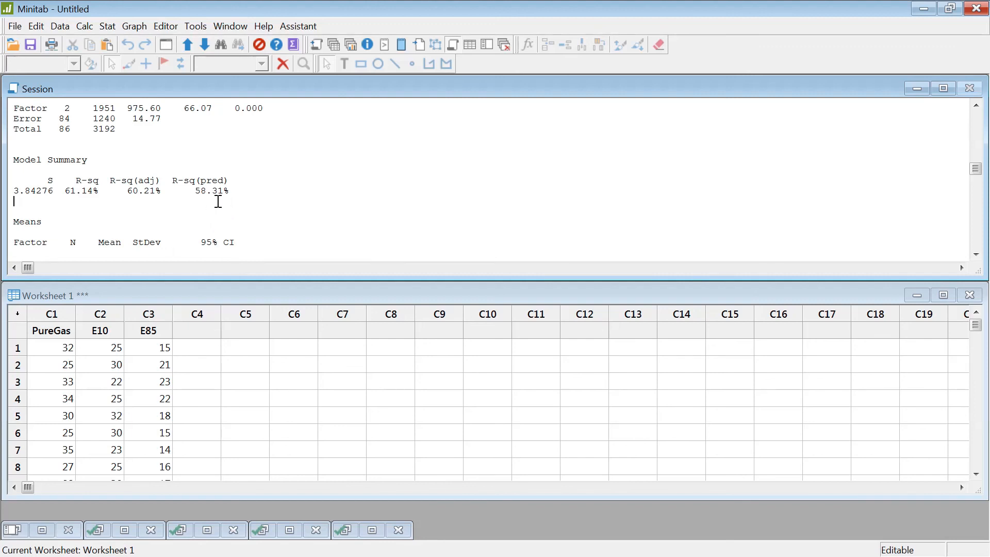
Step: Review the session output from the Analysis of Variance table through the Tukey comparisons, and highlight the Fisher grouping table for the three fuels
{"action": "scroll", "coordinate": [210, 208], "scroll_direction": "up", "scroll_amount": 4}
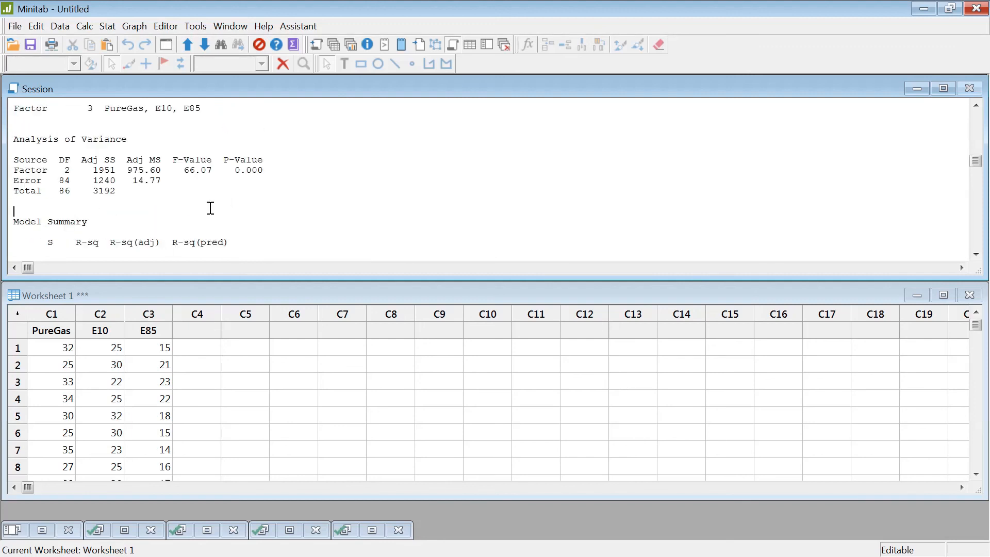
{"action": "scroll", "coordinate": [210, 207], "scroll_direction": "down", "scroll_amount": 7}
{"action": "scroll", "coordinate": [210, 208], "scroll_direction": "down", "scroll_amount": 4}
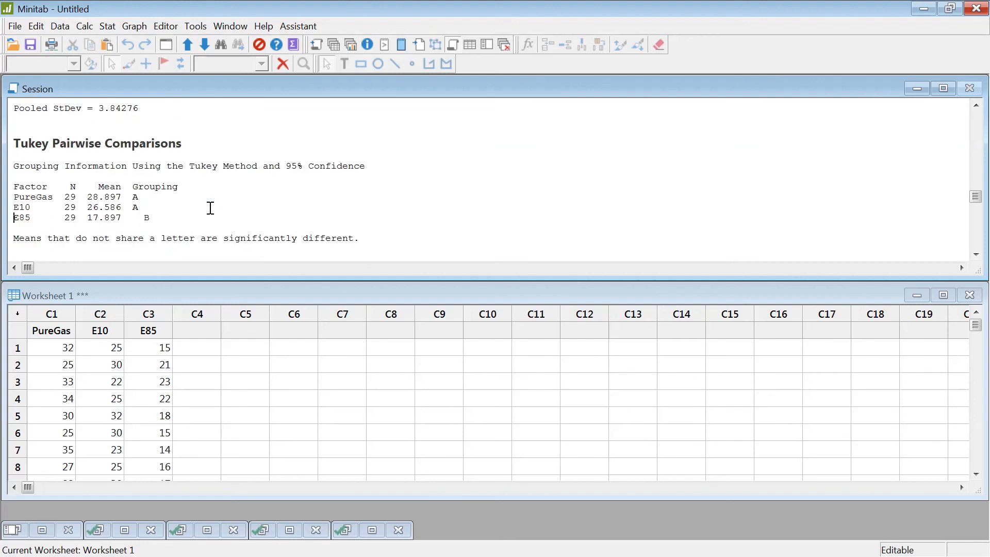
{"action": "scroll", "coordinate": [176, 200], "scroll_direction": "down", "scroll_amount": 7}
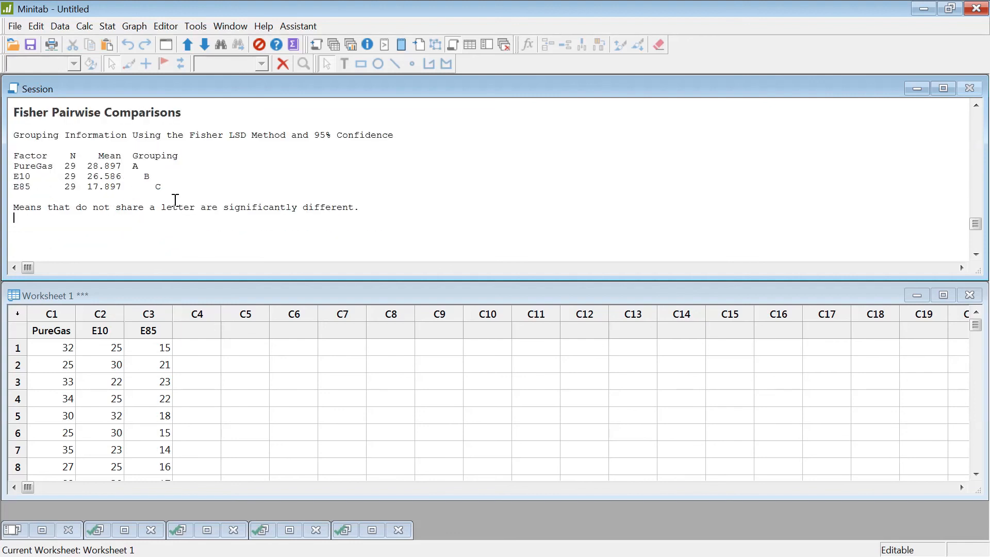
{"action": "left_click", "coordinate": [177, 182]}
{"action": "left_click_drag", "start_coordinate": [177, 183], "coordinate": [7, 152]}
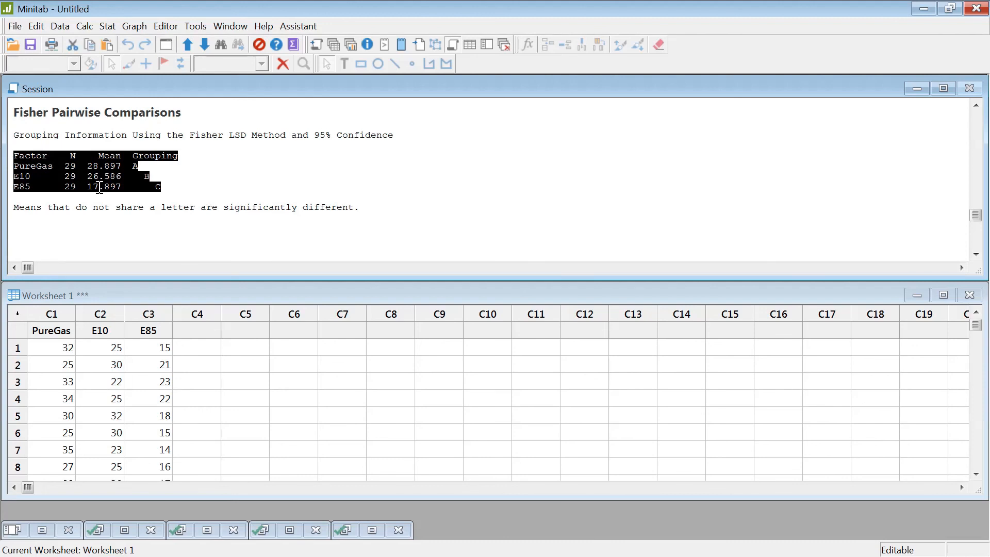
{"action": "left_click", "coordinate": [65, 155]}
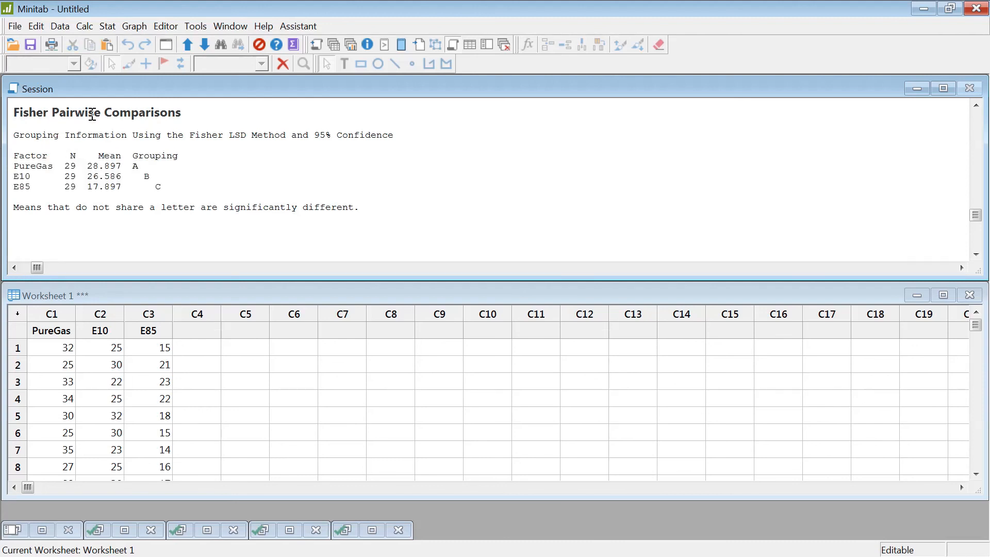